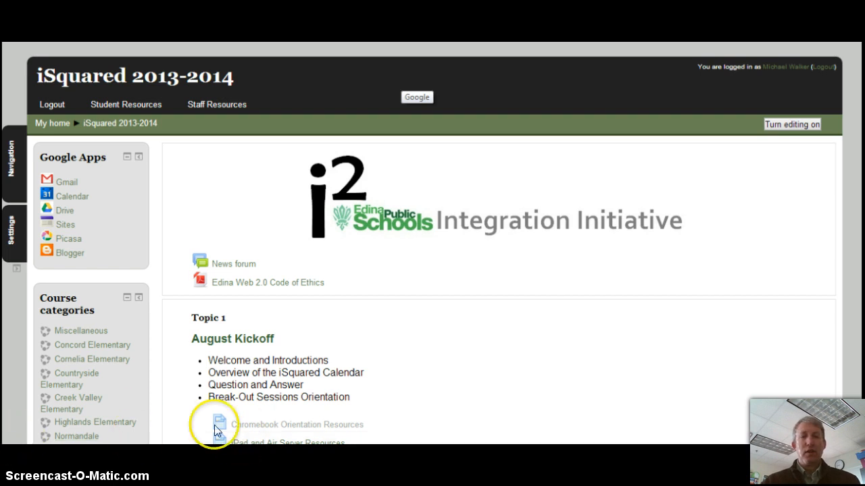
Open the docked Settings panel to show the iSquared 2013-2014 course administration options.
left_click(11, 230)
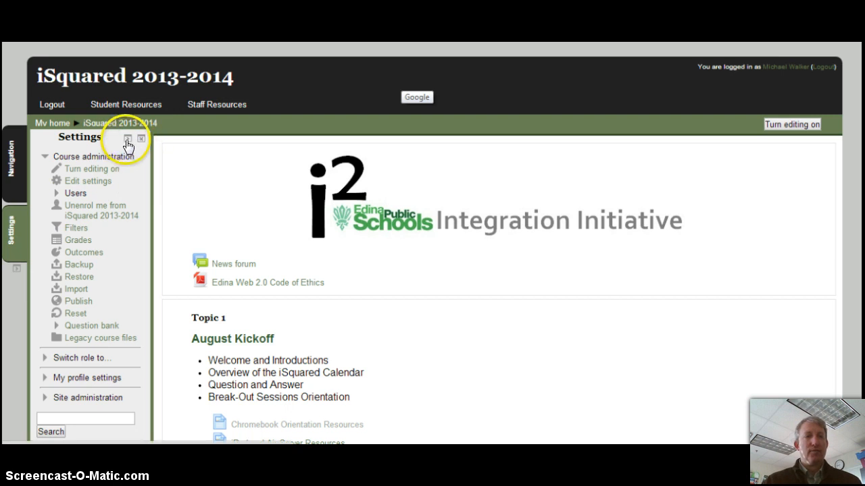
Go to Users > Enrolled users and open the Enrol users dialog.
left_click(53, 193)
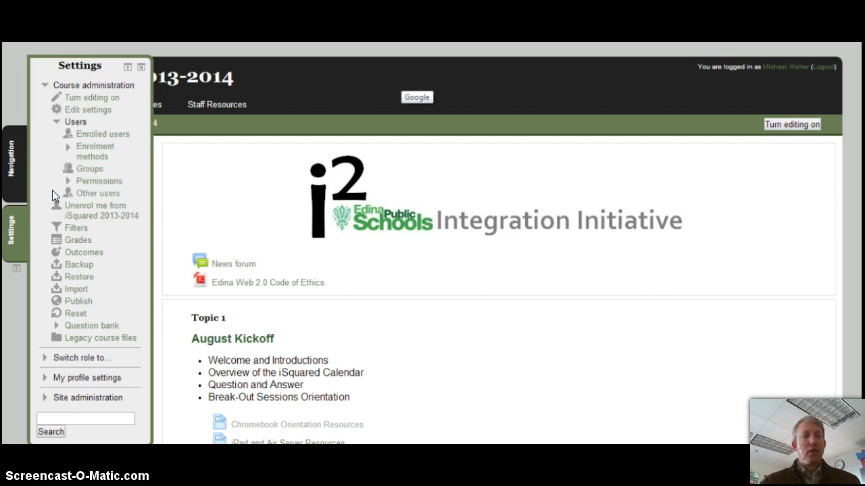
left_click(86, 134)
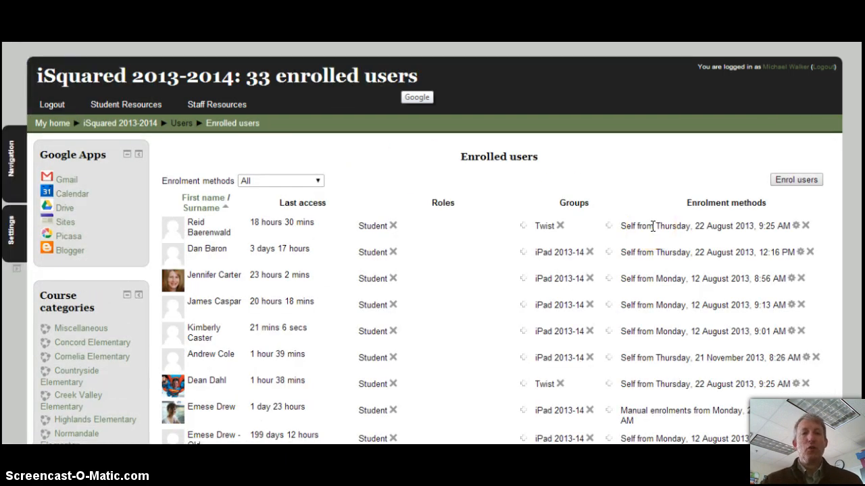
left_click(799, 182)
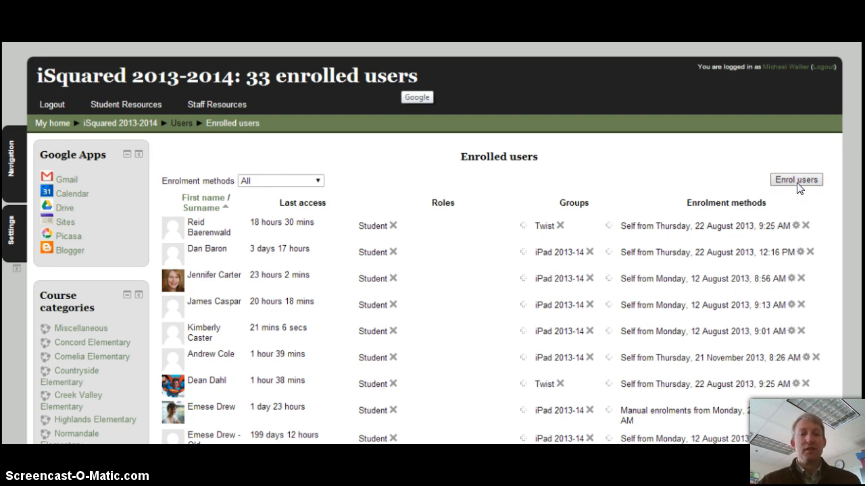
left_click(799, 187)
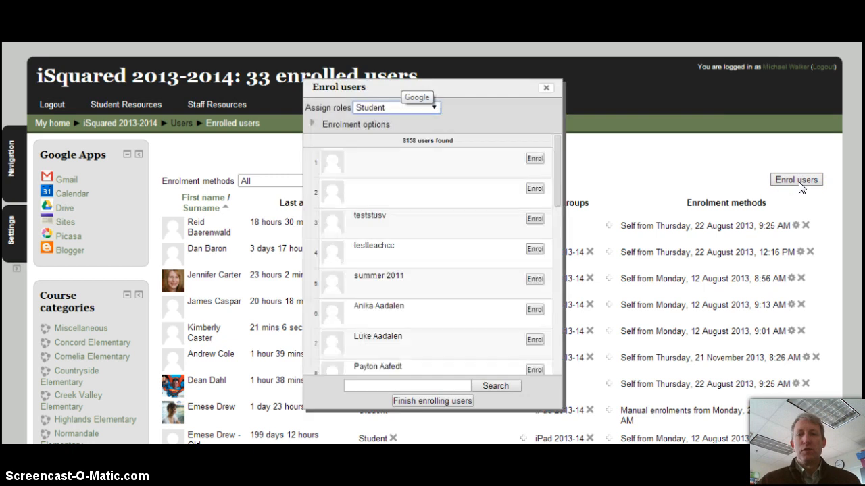
Search for the student's surname, enrol the matching user as Student, and finish enrolling.
left_click(400, 385)
type("Dressen")
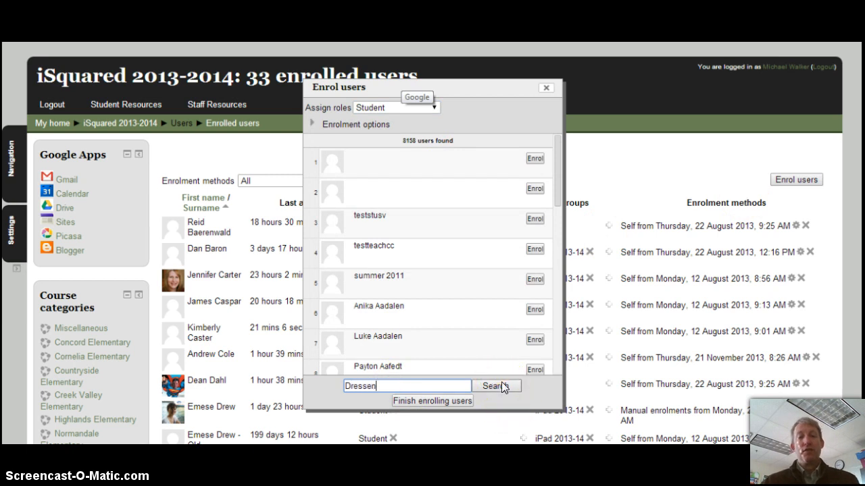
left_click(497, 386)
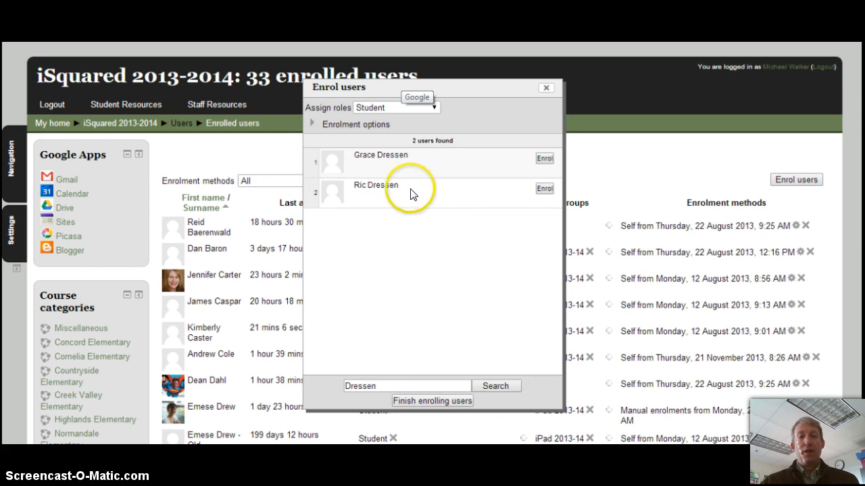
left_click(380, 108)
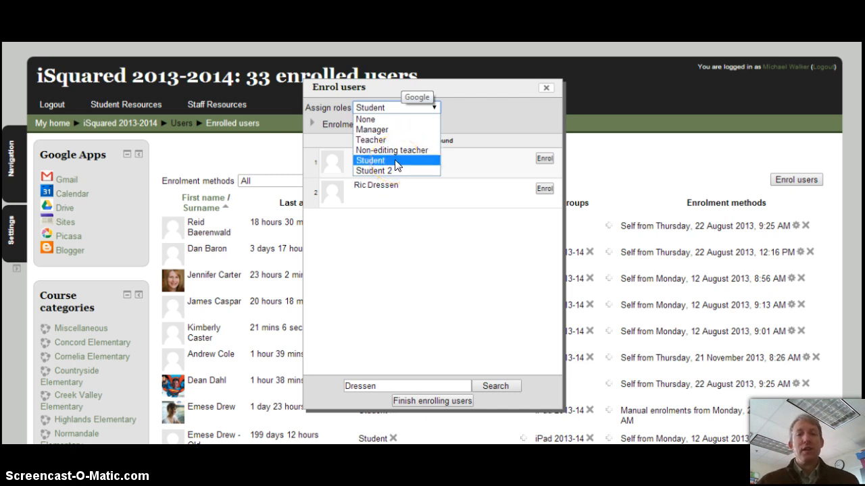
left_click(395, 161)
left_click(544, 190)
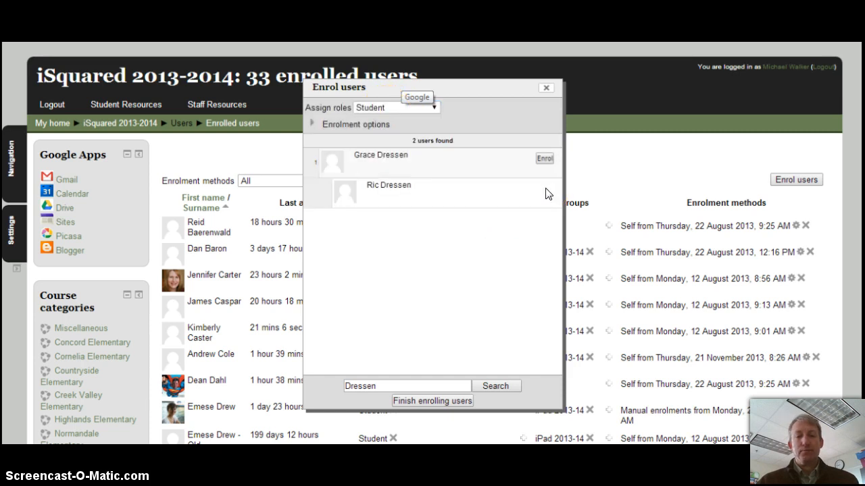
left_click(435, 402)
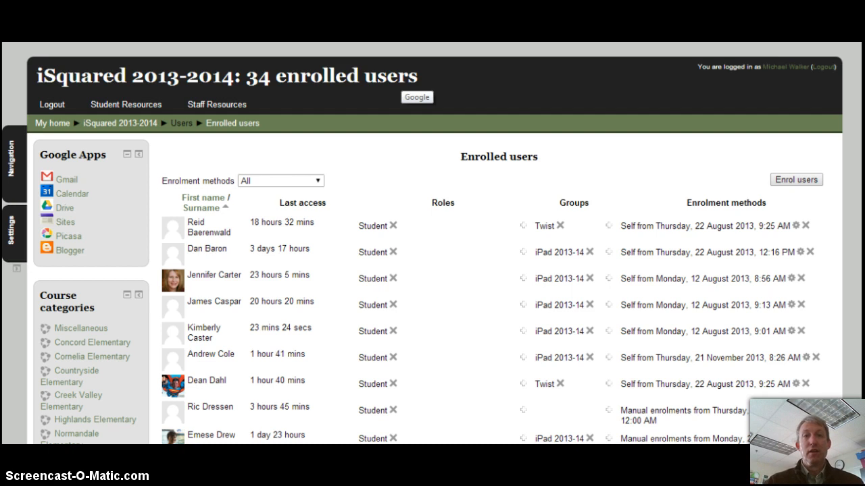
Open the course Groups page from Settings > Users > Groups.
left_click(16, 230)
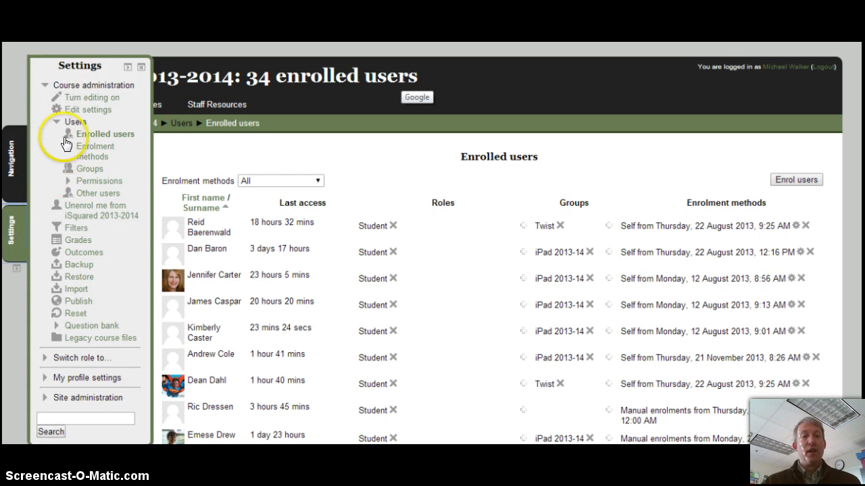
left_click(90, 170)
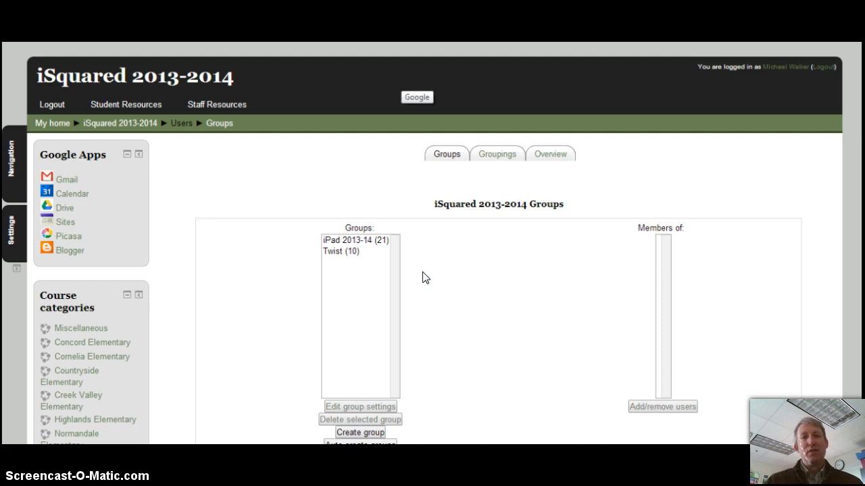
Open Add/remove users for the Twist group and add the new student to it.
left_click(342, 251)
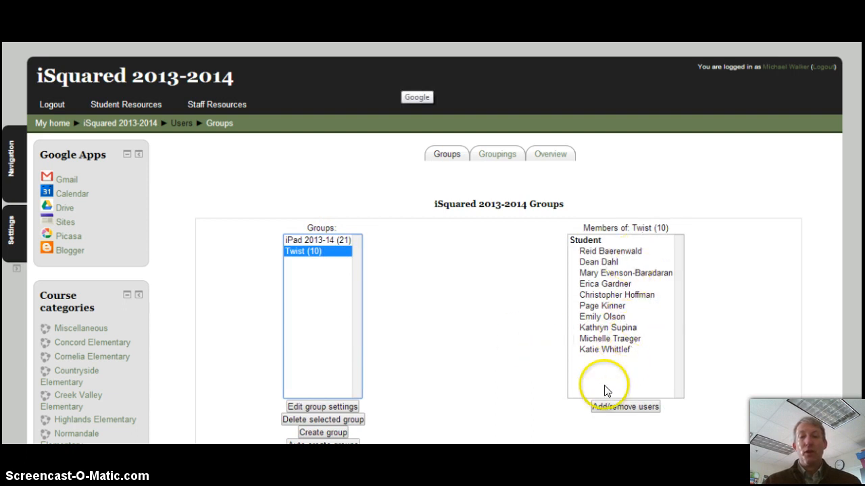
left_click(629, 408)
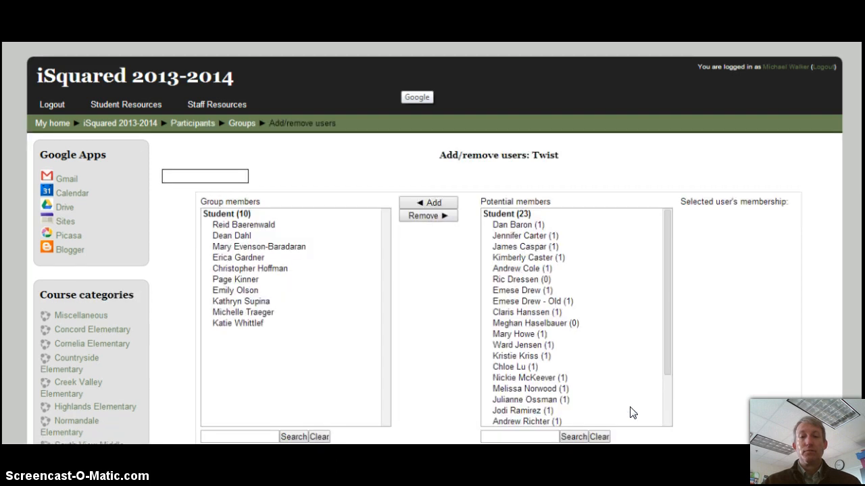
scroll(432, 271, "down", 1)
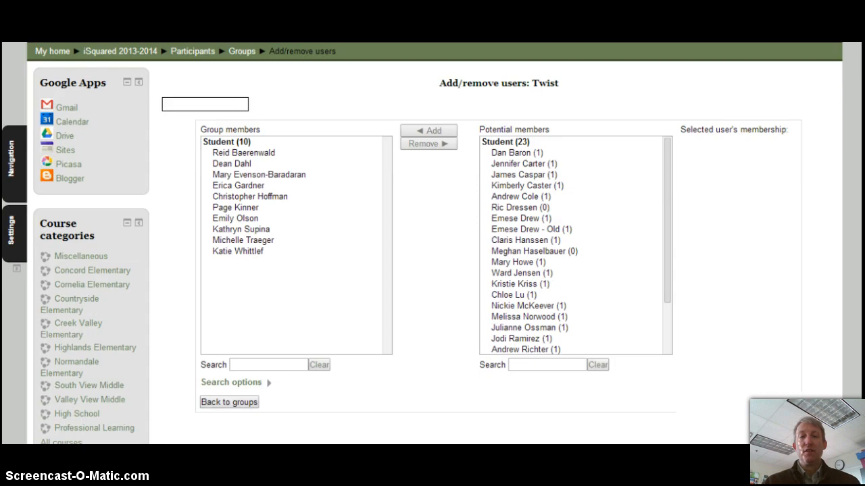
mouse_move(671, 179)
left_mouse_down()
mouse_move(680, 236)
mouse_move(679, 183)
left_mouse_up()
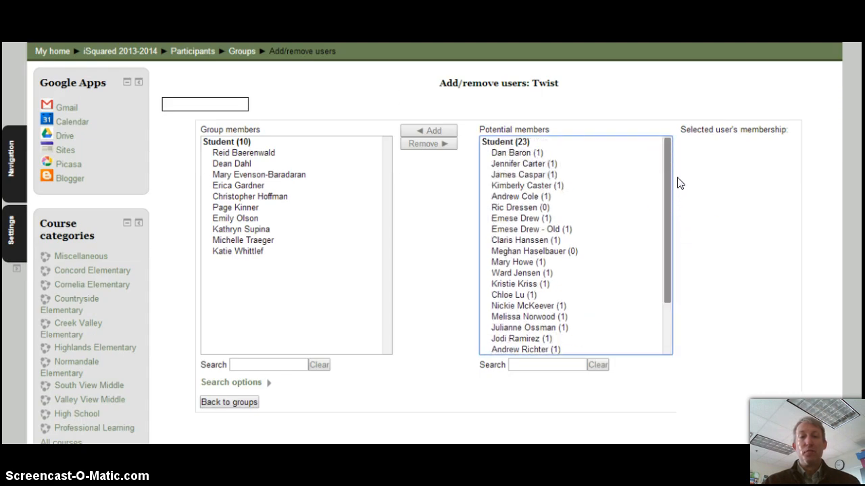
left_click(536, 208)
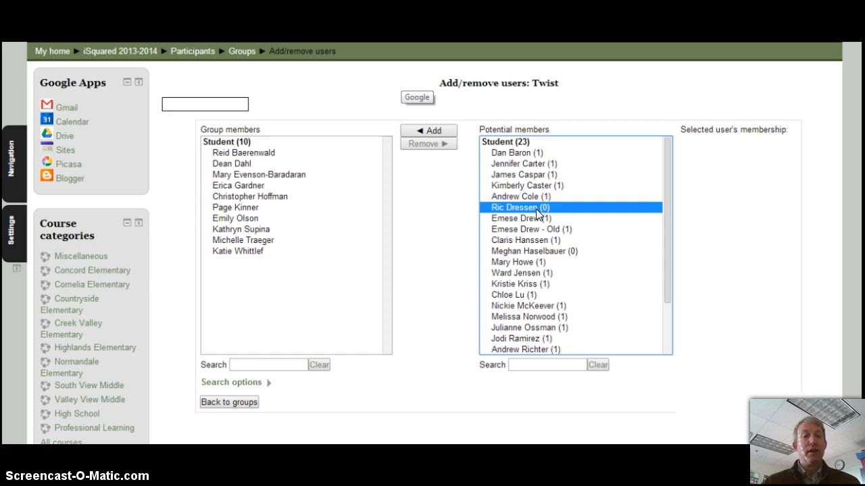
left_click(428, 131)
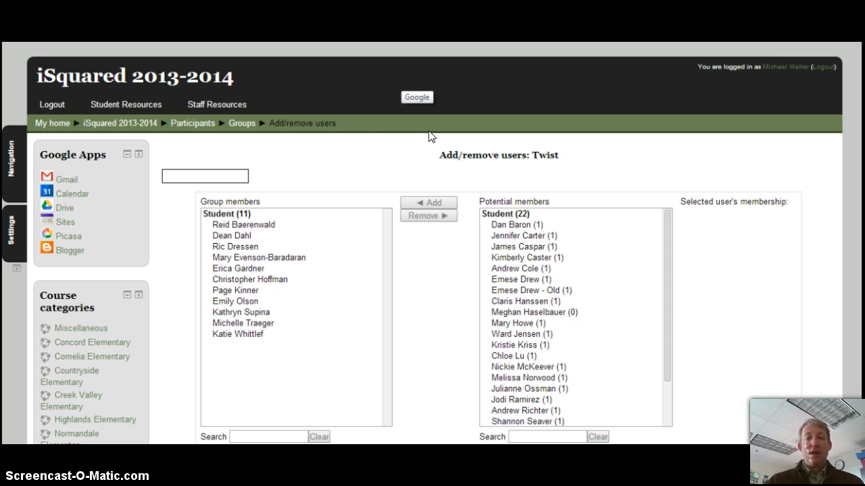
Remove the new student from Twist again, leaving 10 group members.
left_click(235, 247)
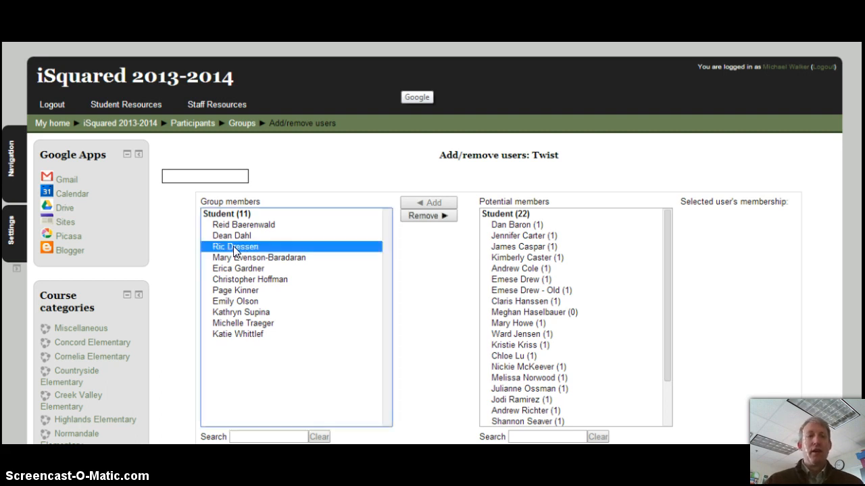
left_click(421, 215)
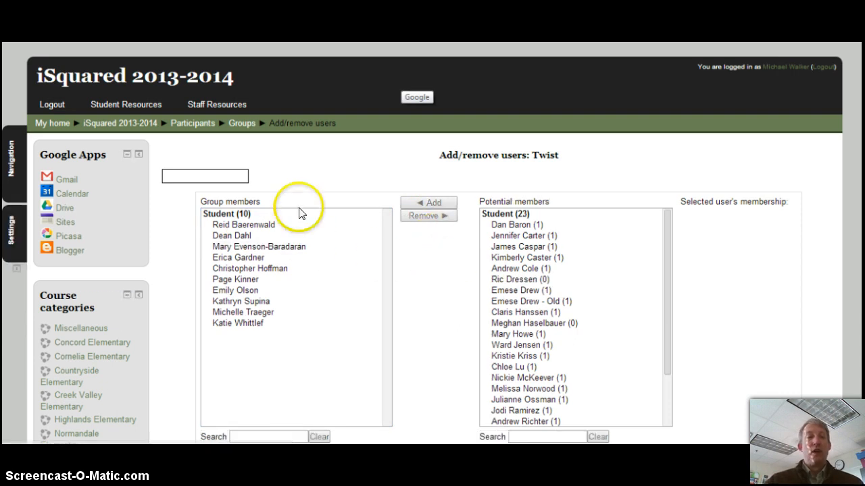
scroll(433, 270, "down", 2)
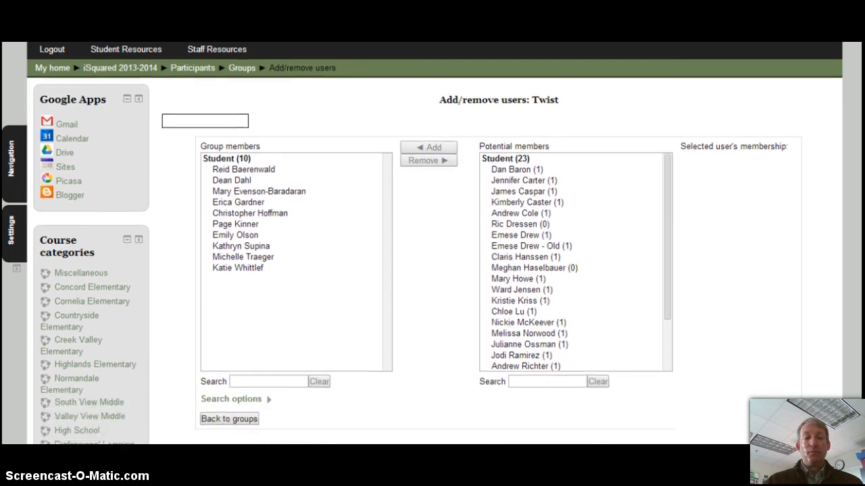
Add the new student to the iPad 2013-14 group, raising its membership to 22.
left_click(226, 410)
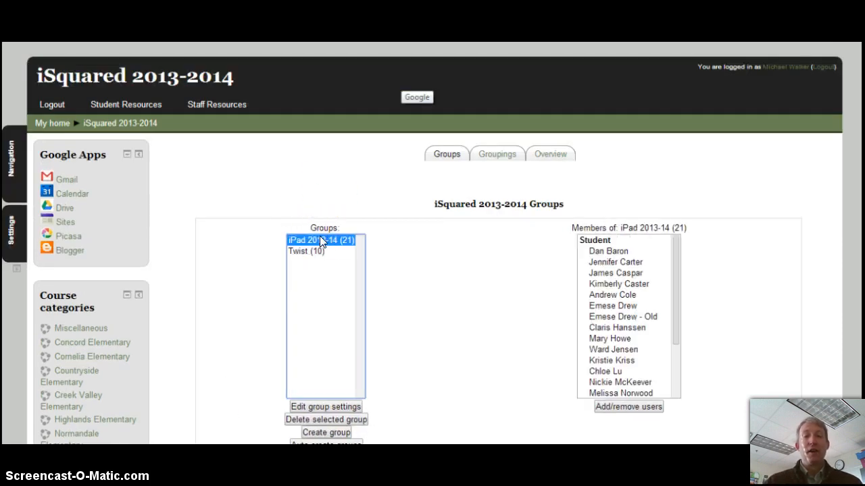
left_click(649, 407)
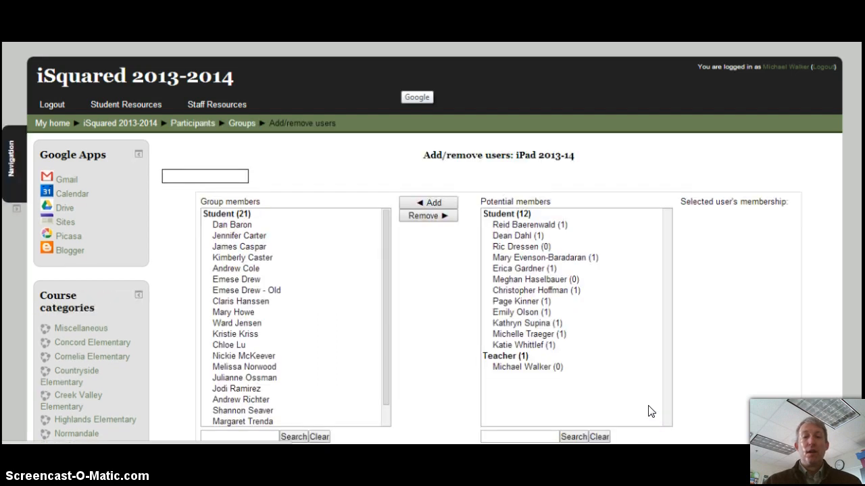
left_click(536, 247)
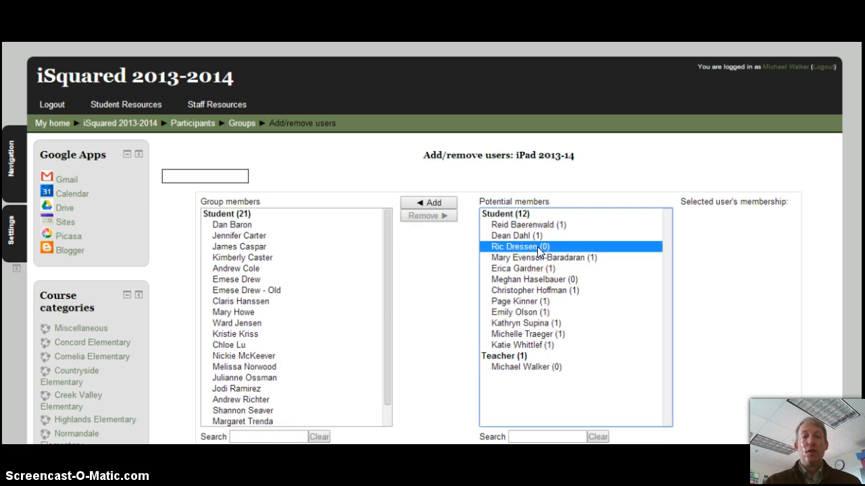
left_click(433, 203)
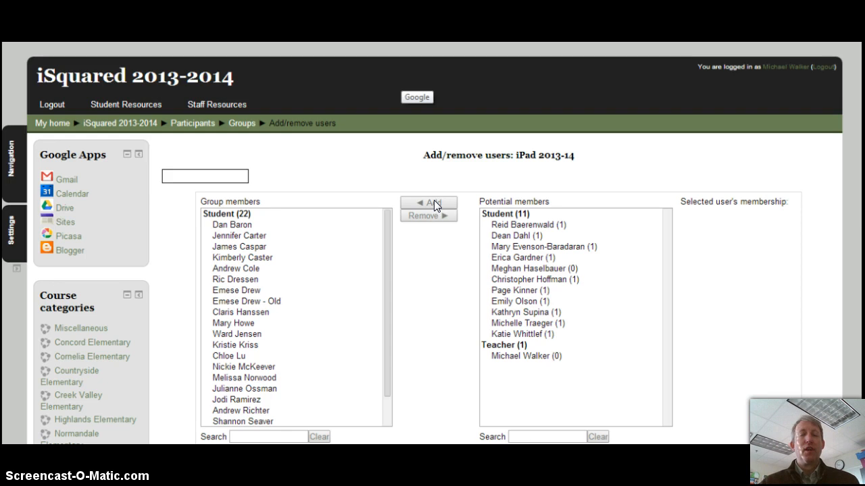
left_click(455, 203)
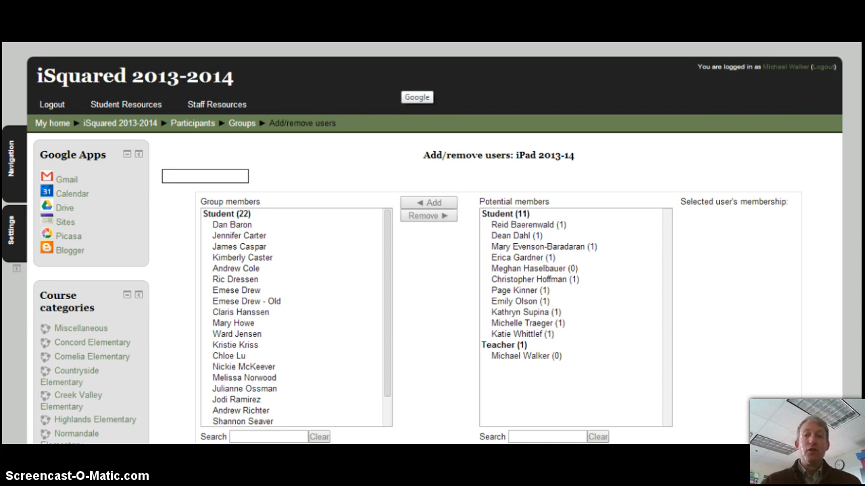
scroll(432, 243, "down", 2)
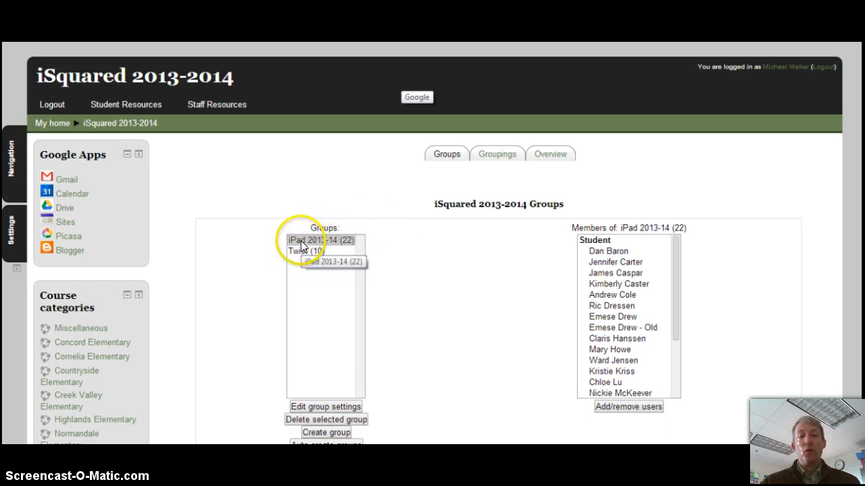
Open the iPad 2013-14 group settings and unmask its enrolment key.
left_click(327, 410)
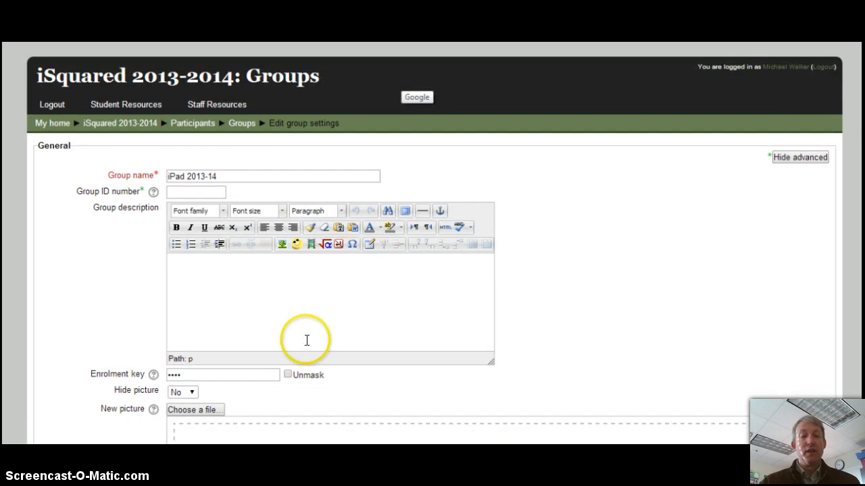
left_click(288, 375)
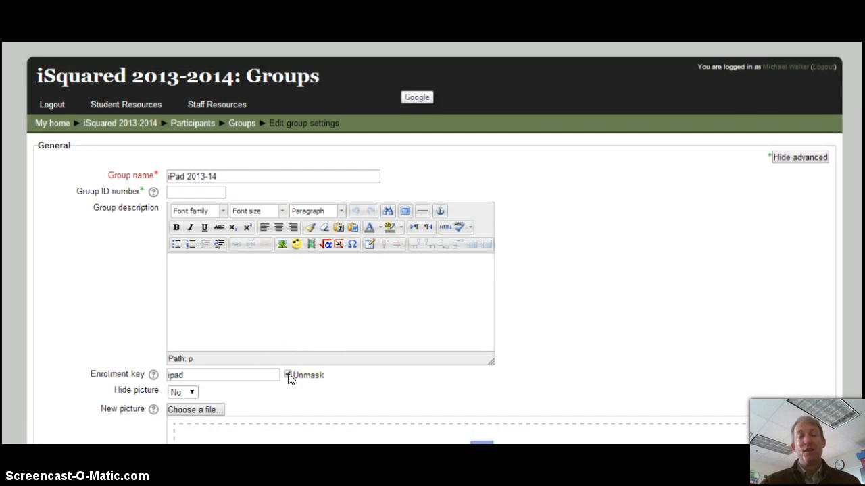